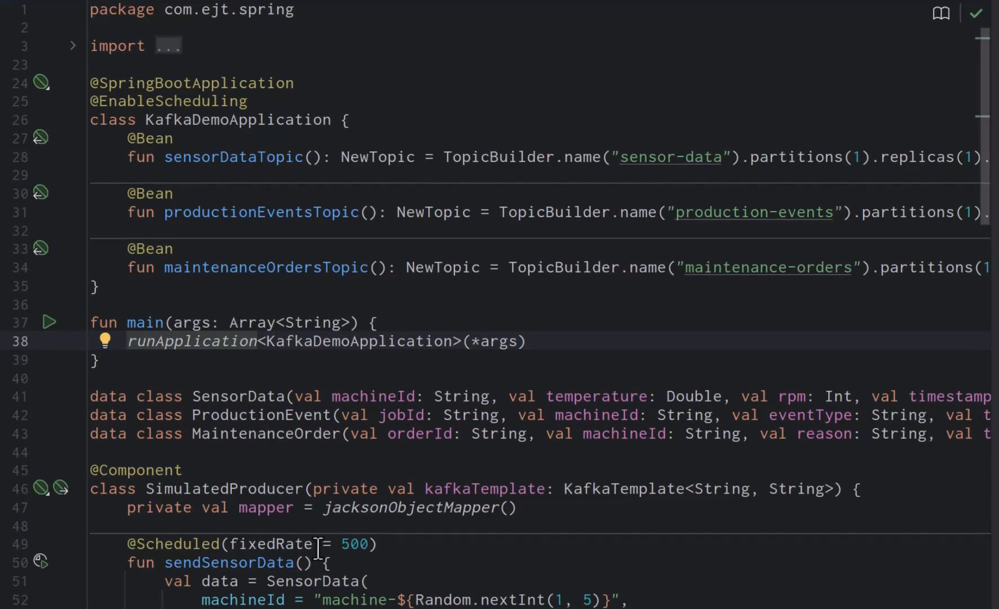
# - Trace the sensor-data topic usages from sendSensorData to the Kafka listener in SensorDataConsumer and examine its temperature check and maintenance-orders send call
pyautogui.click(350, 377)
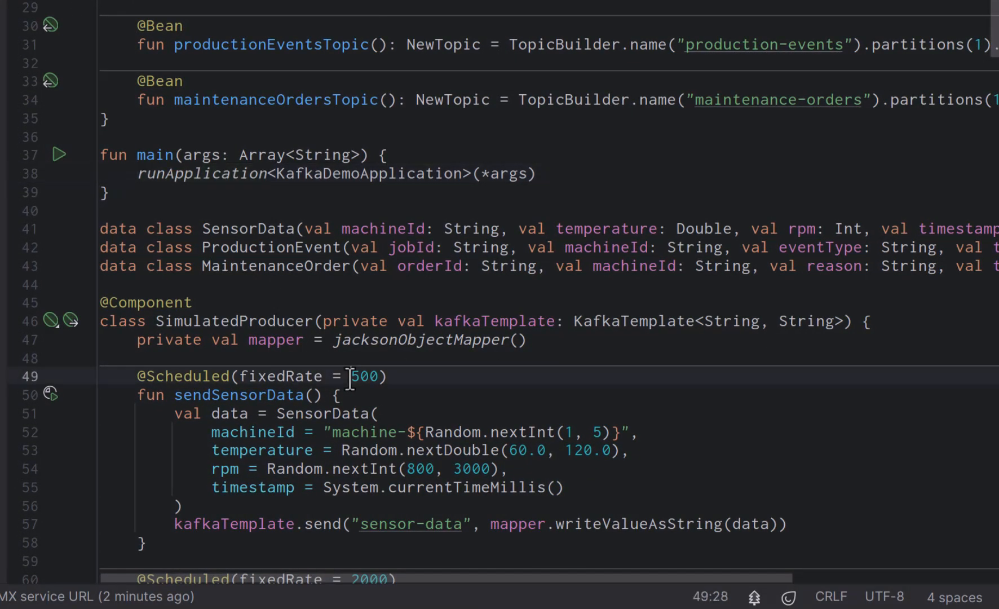
pyautogui.keyDown('ctrl'); pyautogui.click(424, 527); pyautogui.keyUp('ctrl')
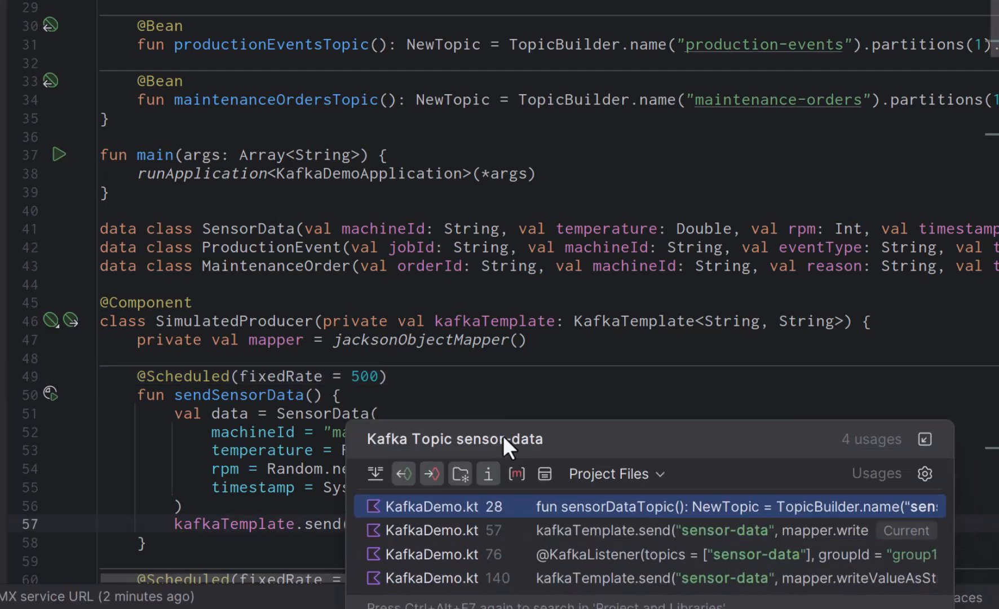
pyautogui.click(493, 513)
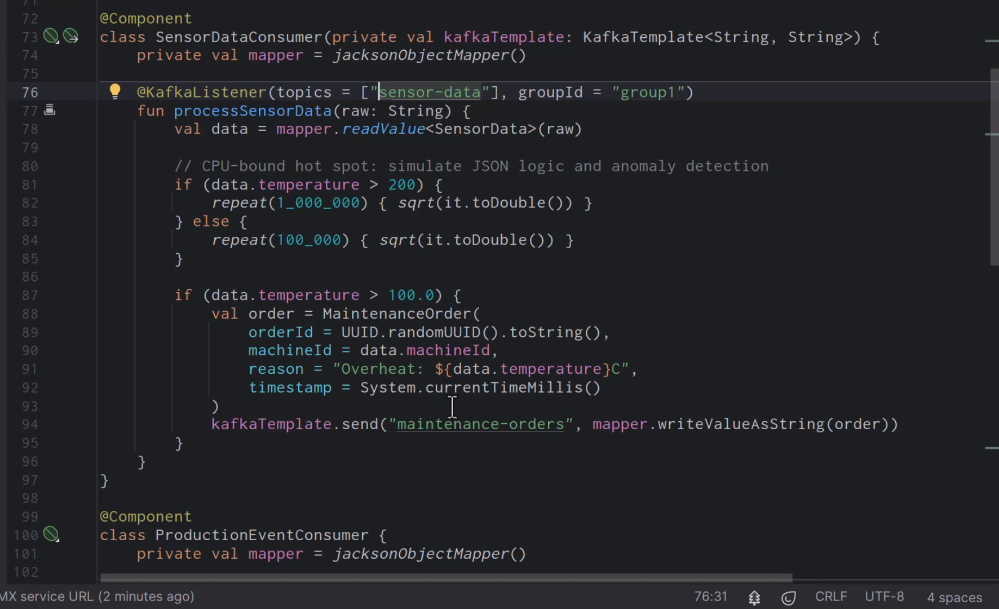
pyautogui.click(362, 295)
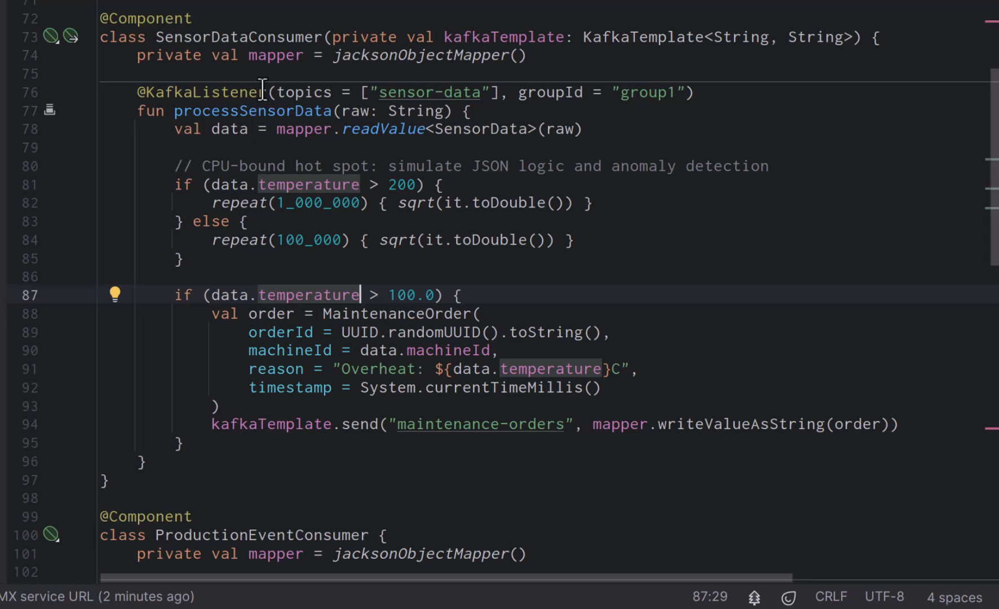
pyautogui.click(270, 57)
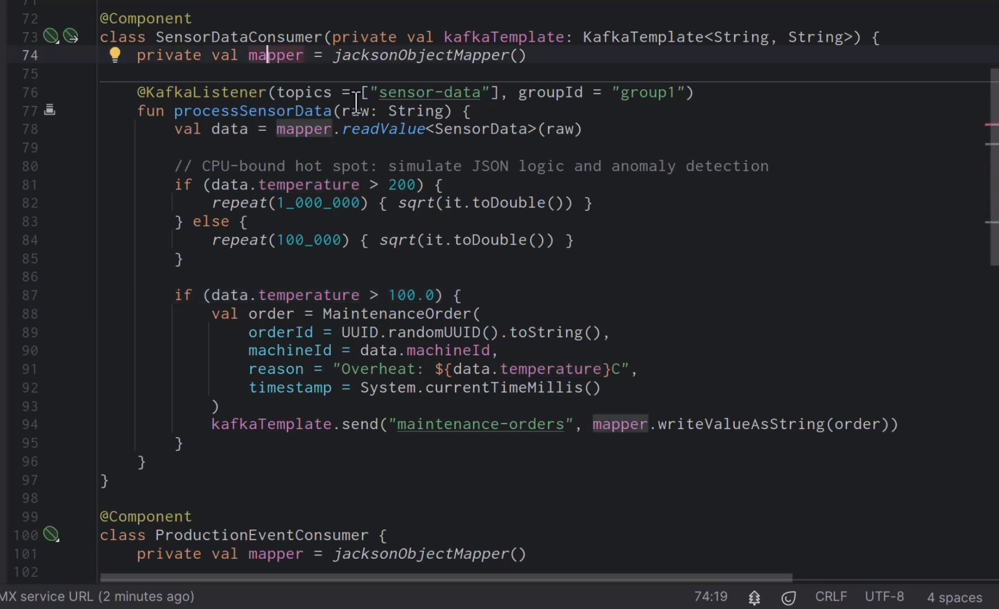
pyautogui.click(731, 424)
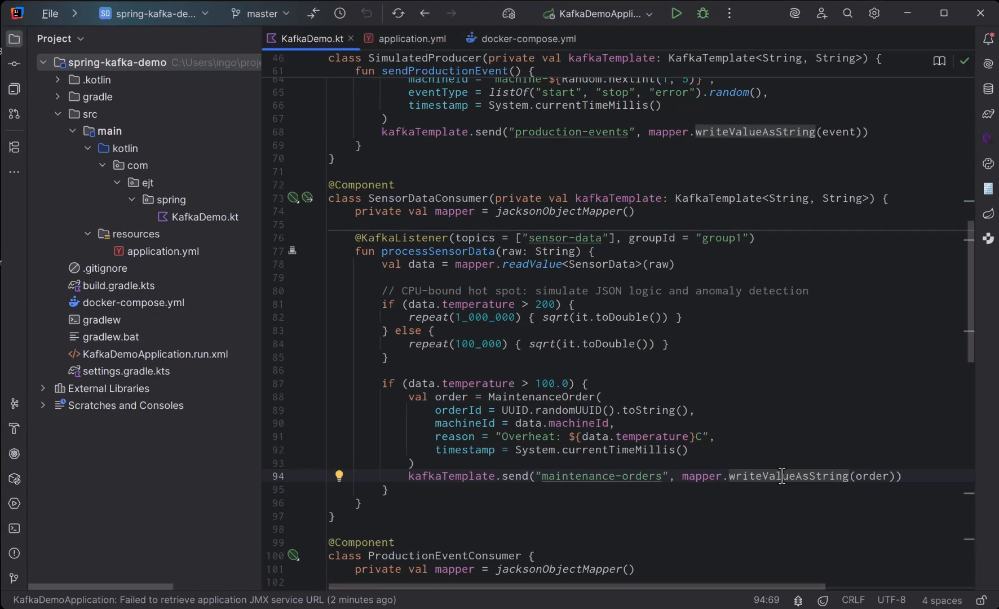
# - Profile the KafkaDemoApplication run configuration with JProfiler
pyautogui.click(729, 11)
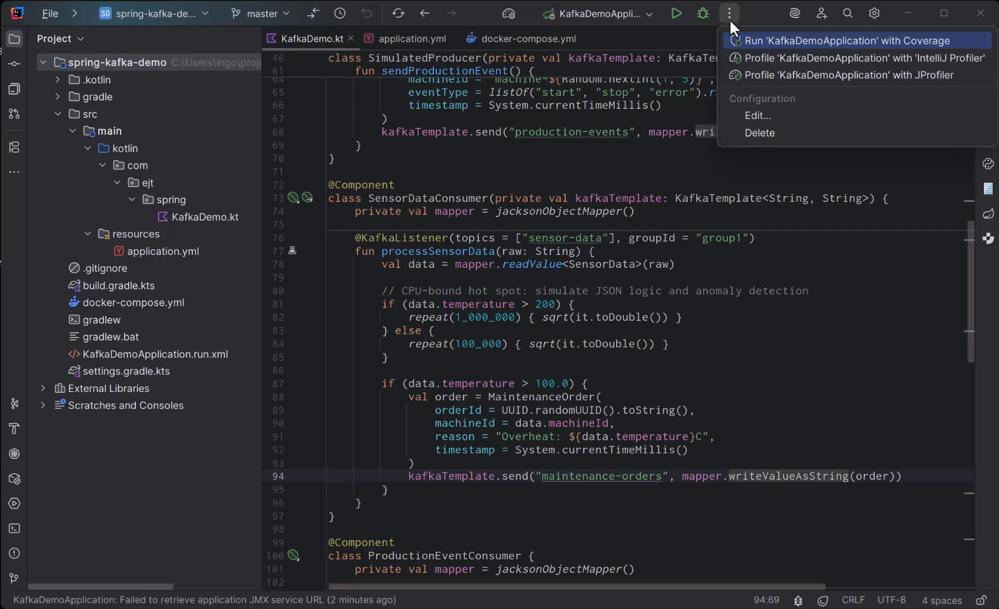
pyautogui.click(754, 74)
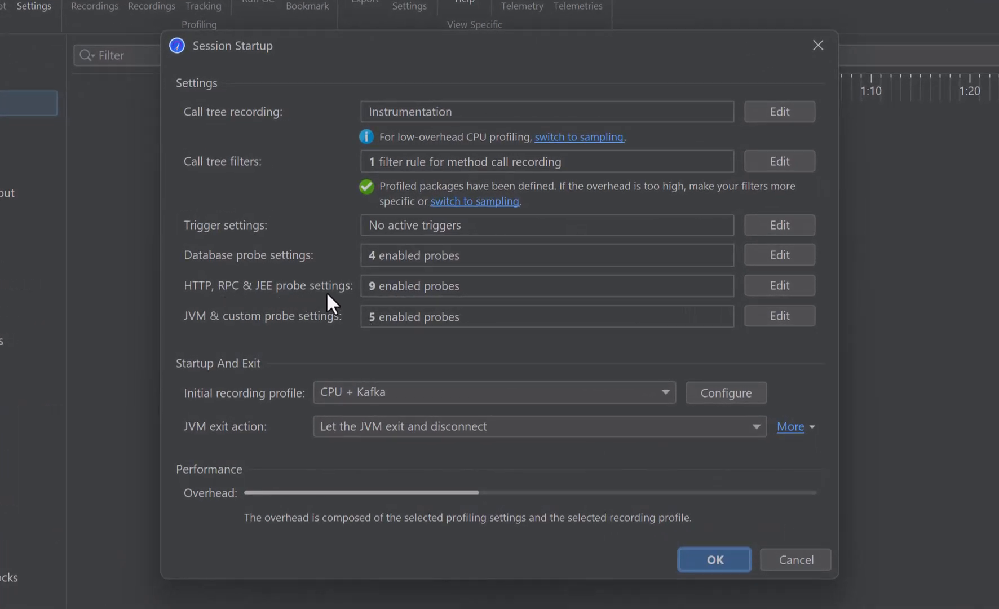
# - Review the Kafka Producer and Kafka Consumer probe settings, then start the profiling session with the CPU + Kafka recording profile
pyautogui.click(780, 286)
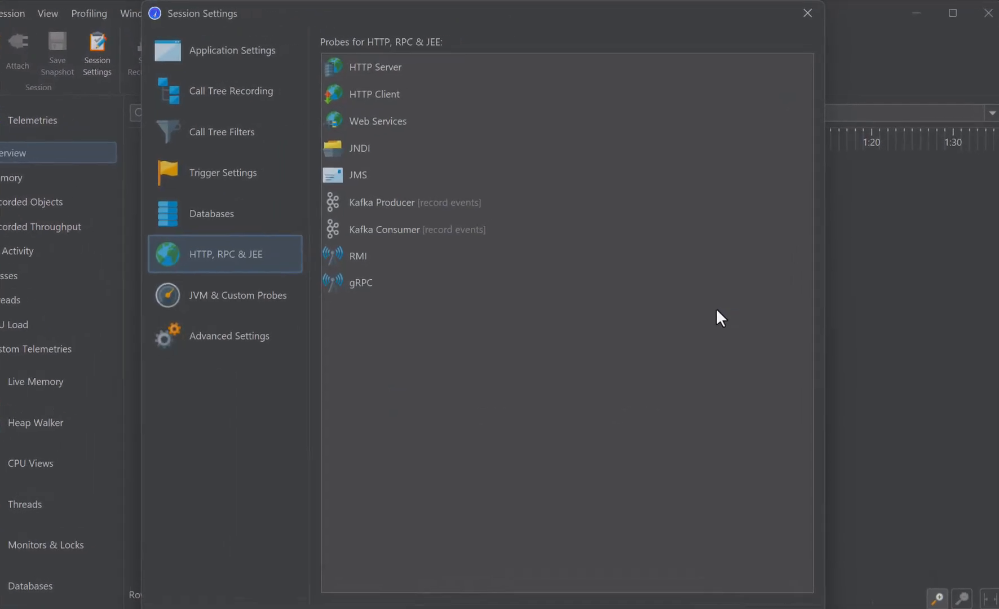
pyautogui.click(430, 198)
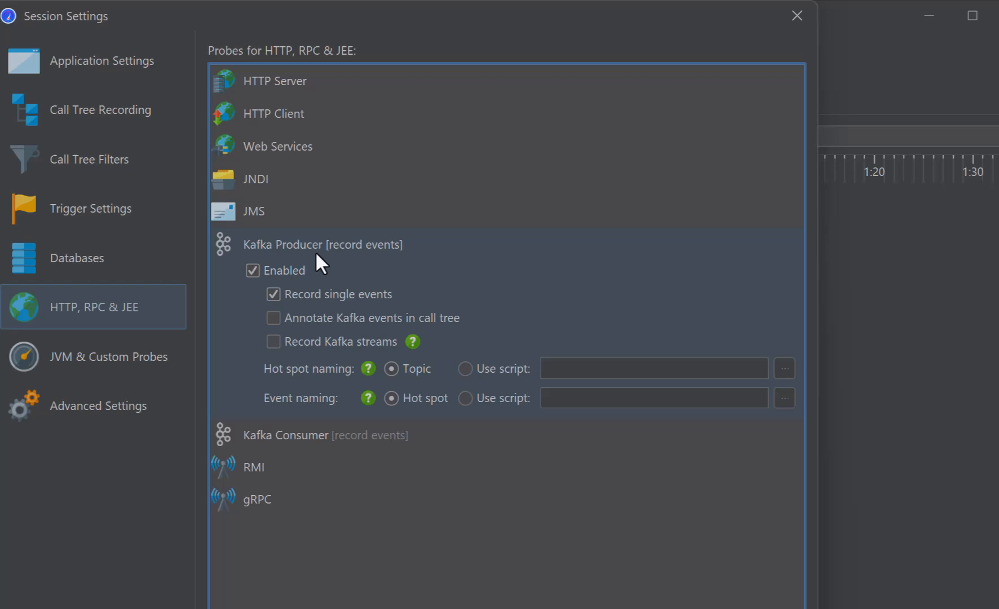
pyautogui.click(304, 436)
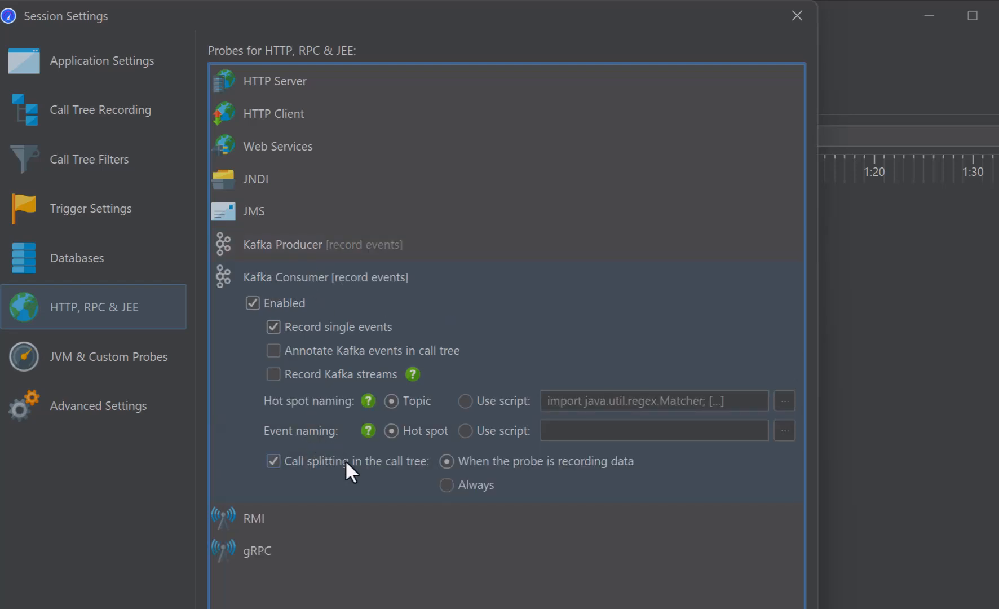
pyautogui.click(798, 594)
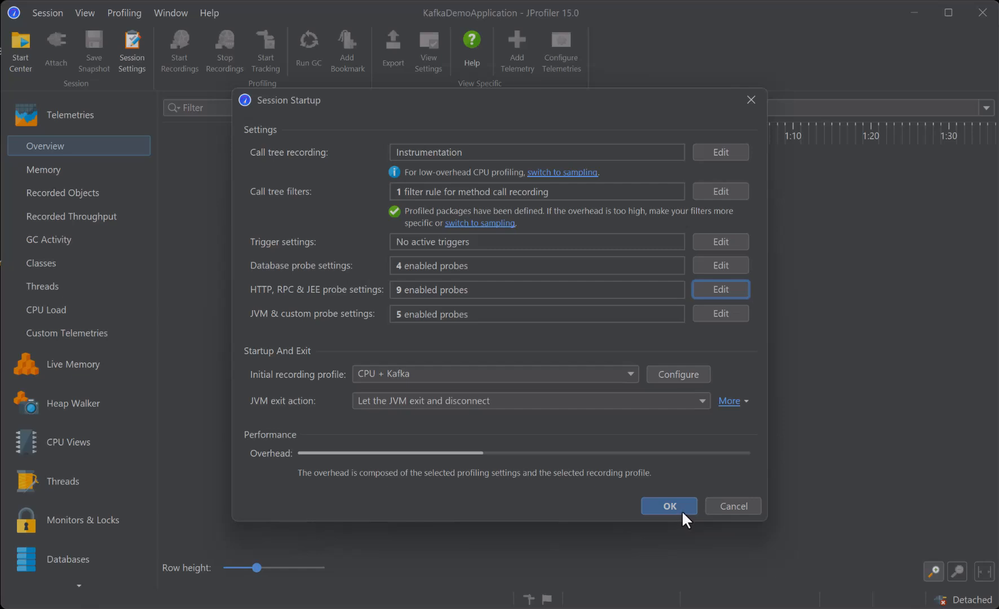
pyautogui.click(681, 511)
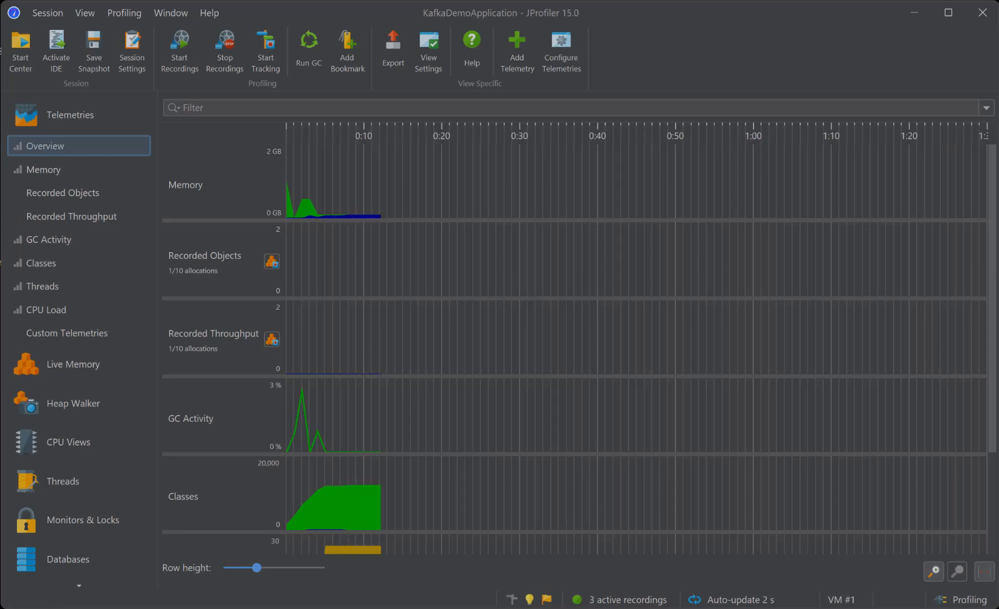
# - Add the Kafka Producer Events probe telemetry and return to the telemetry overview
pyautogui.click(504, 30)
pyautogui.click(527, 85)
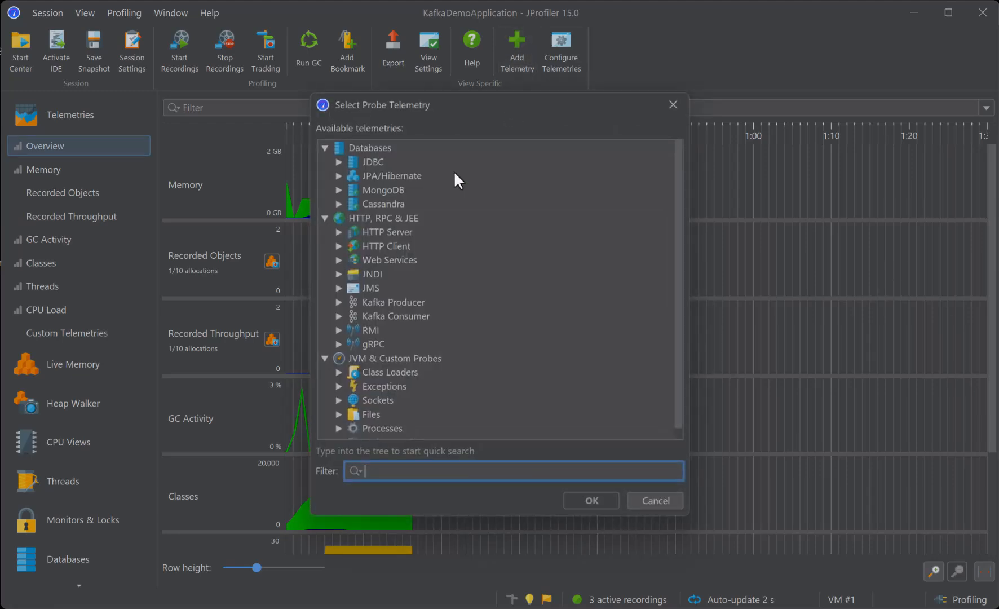
pyautogui.click(339, 302)
pyautogui.click(379, 316)
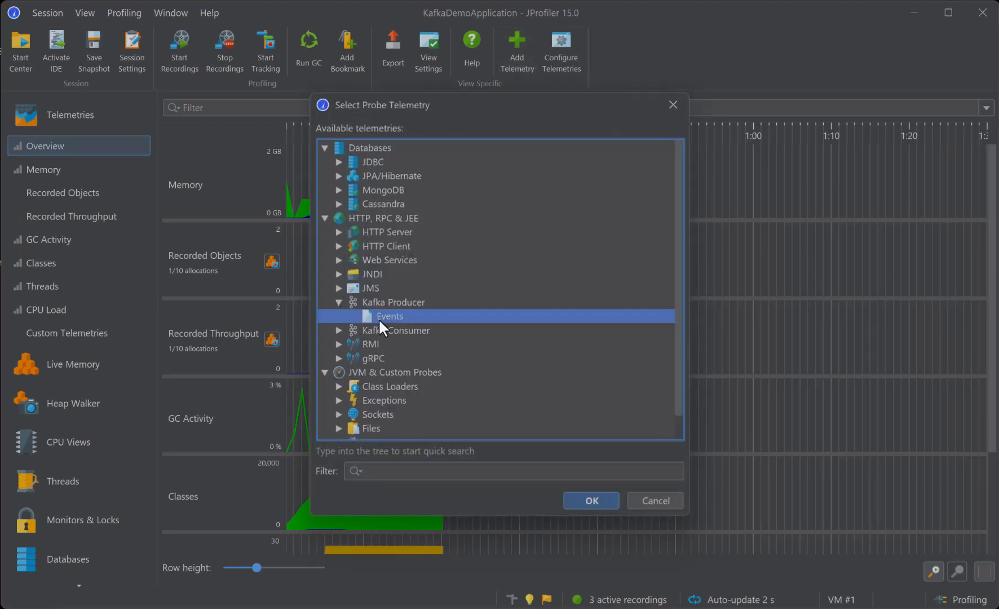
pyautogui.click(589, 502)
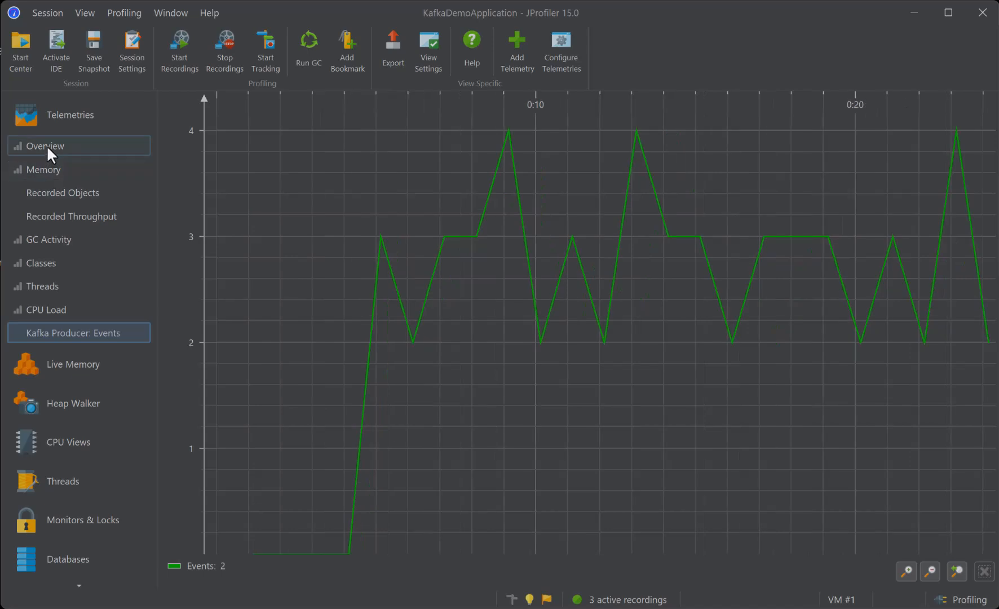
pyautogui.click(20, 147)
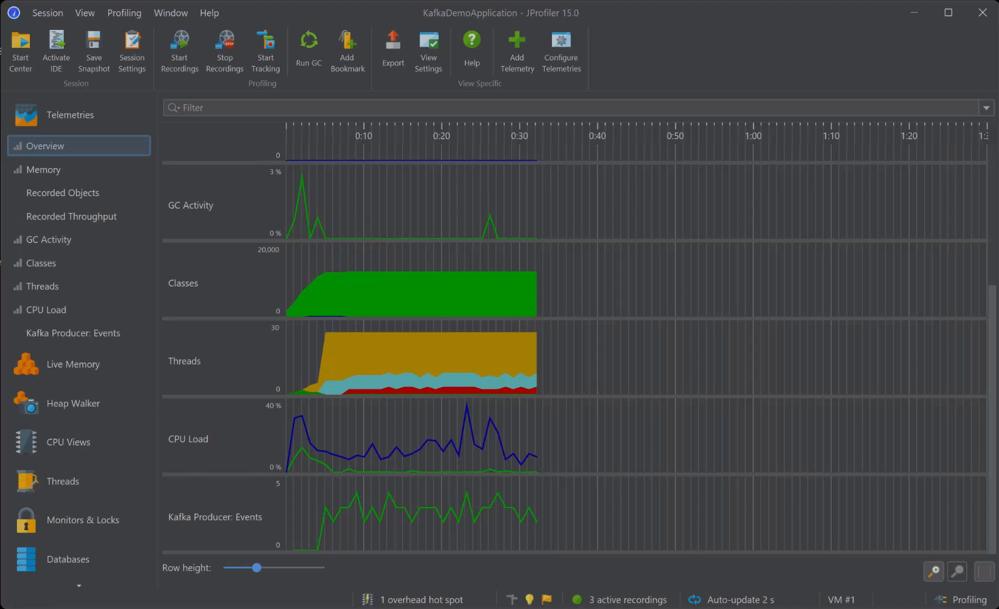
# - Examine the CPU call tree under ThreadPoolExecutor$Worker.run, expanding SimulatedProducer.sendSensorData down to the Kafka events of KafkaTemplate.send
pyautogui.click(103, 445)
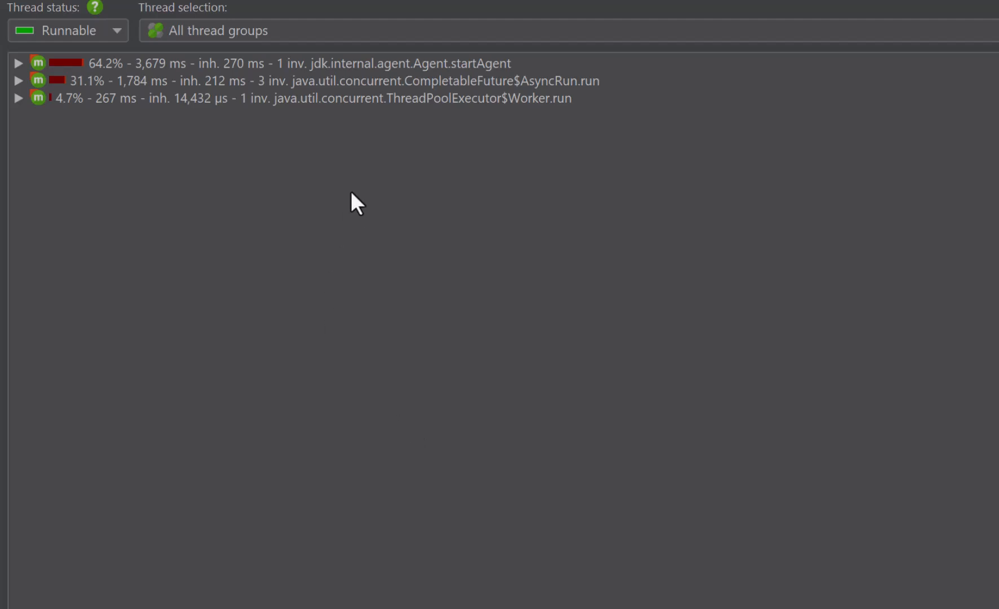
pyautogui.click(370, 67)
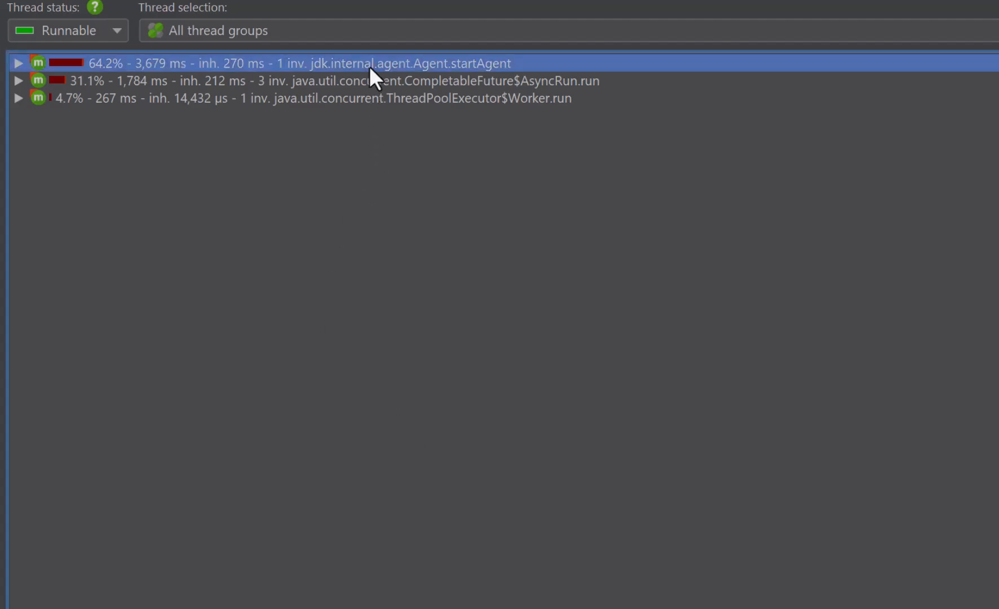
pyautogui.click(342, 97)
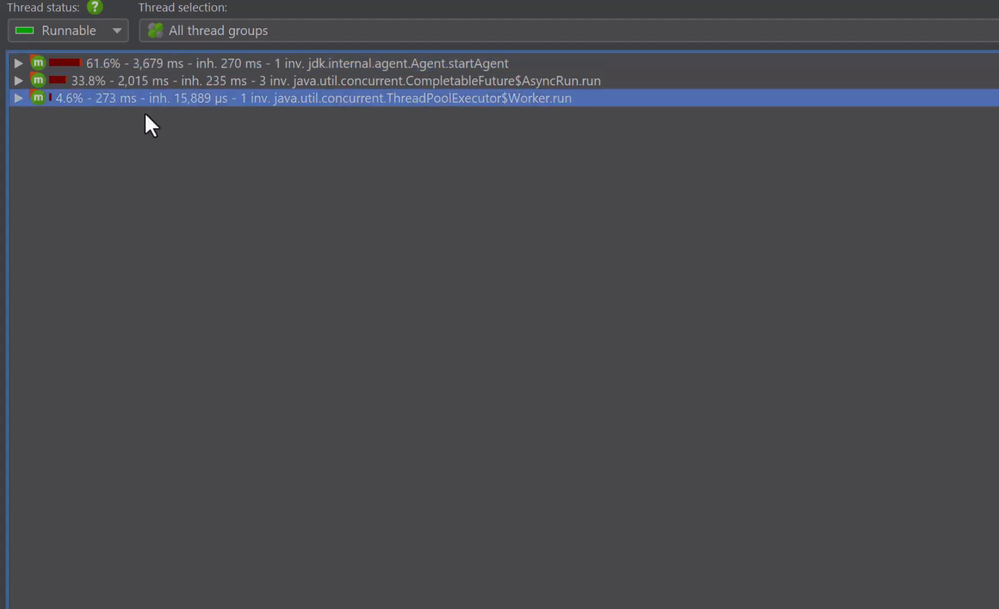
pyautogui.click(18, 98)
pyautogui.click(37, 115)
pyautogui.click(56, 150)
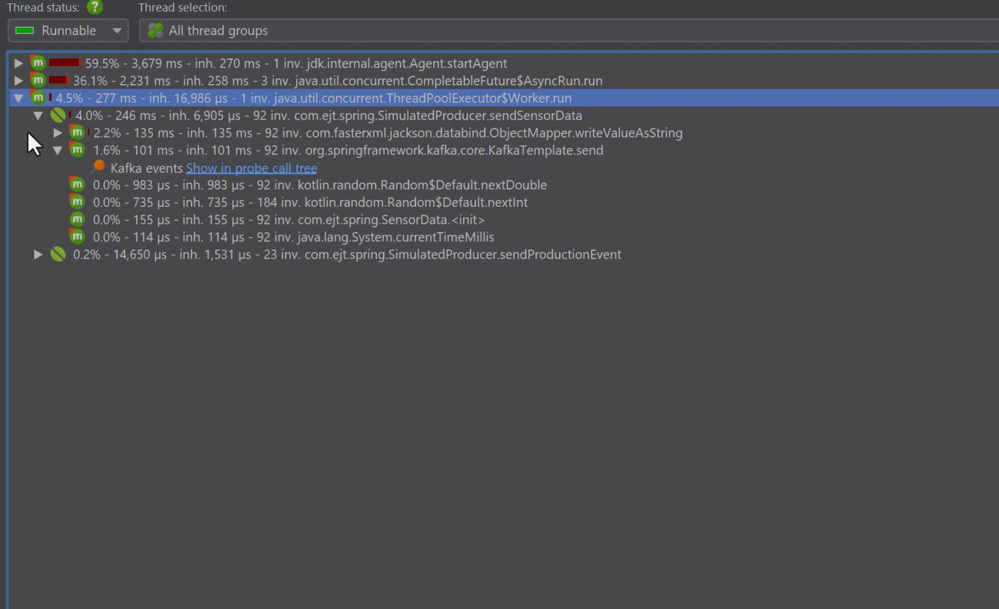
# - Expand the CompletableFuture$AsyncRun.run call tree, stop all recordings, and expand its maintenance-orders and production-events Kafka nodes
pyautogui.click(18, 81)
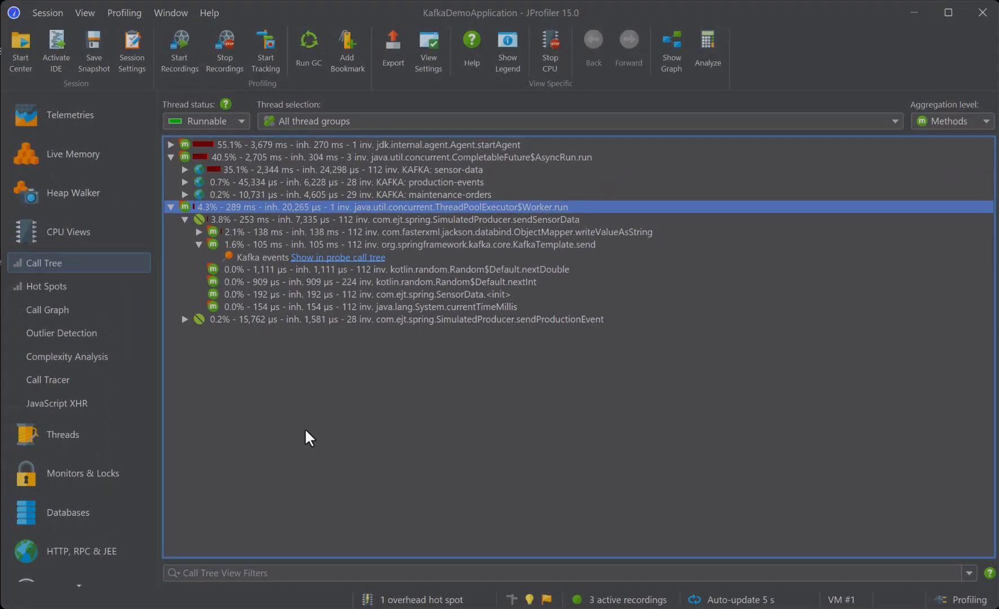
pyautogui.click(223, 61)
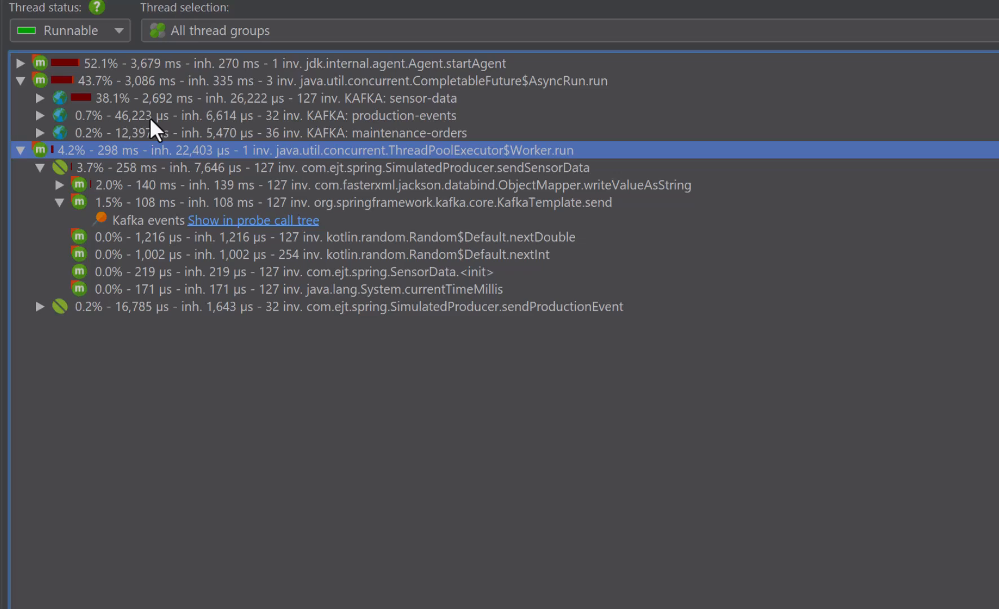
pyautogui.click(40, 133)
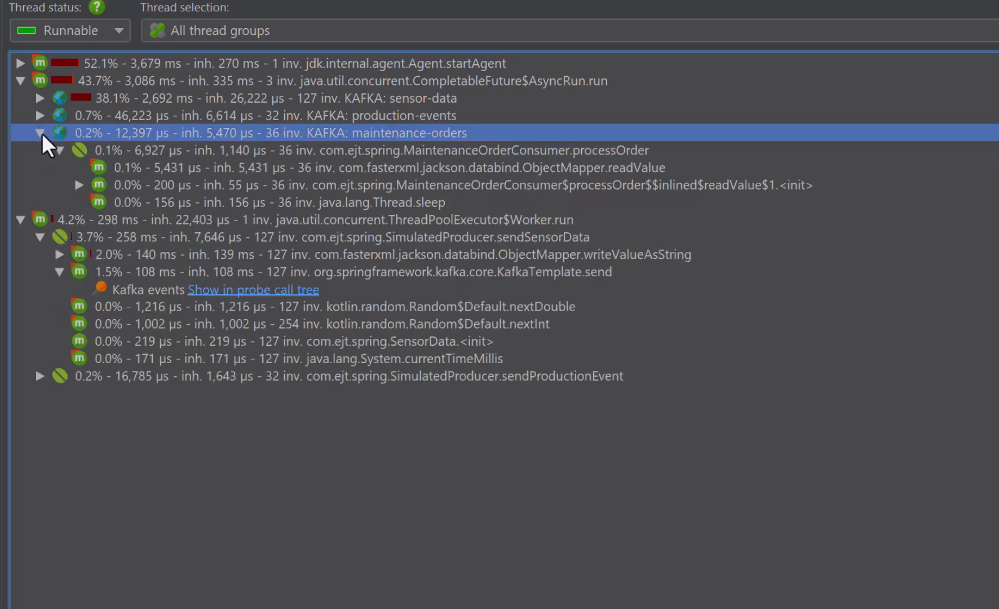
pyautogui.click(37, 116)
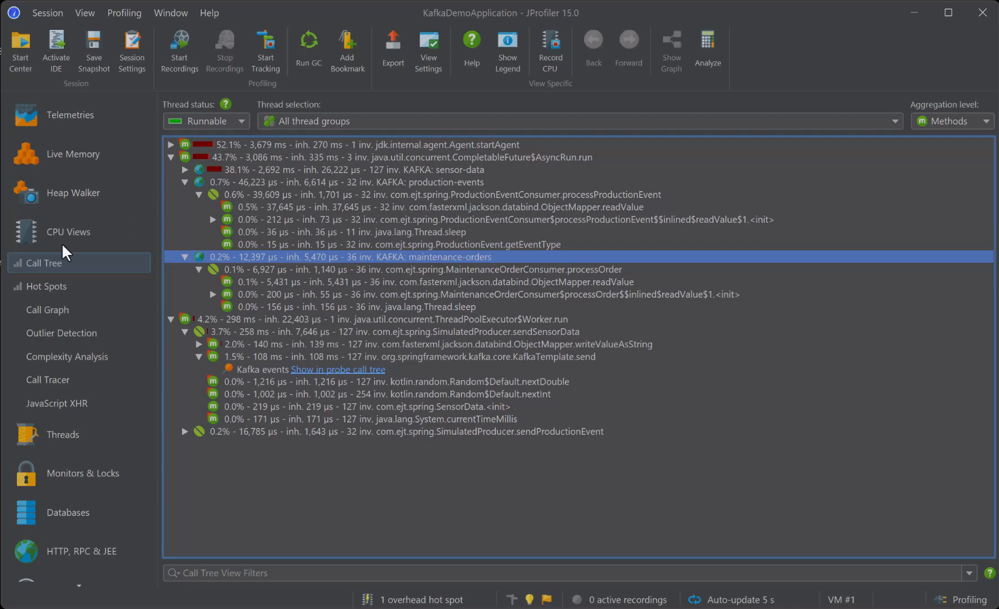
# - Examine the CPU hot spot ObjectMapper.readValue by expanding its backtraces through all three Kafka consumer methods
pyautogui.click(47, 280)
pyautogui.click(171, 248)
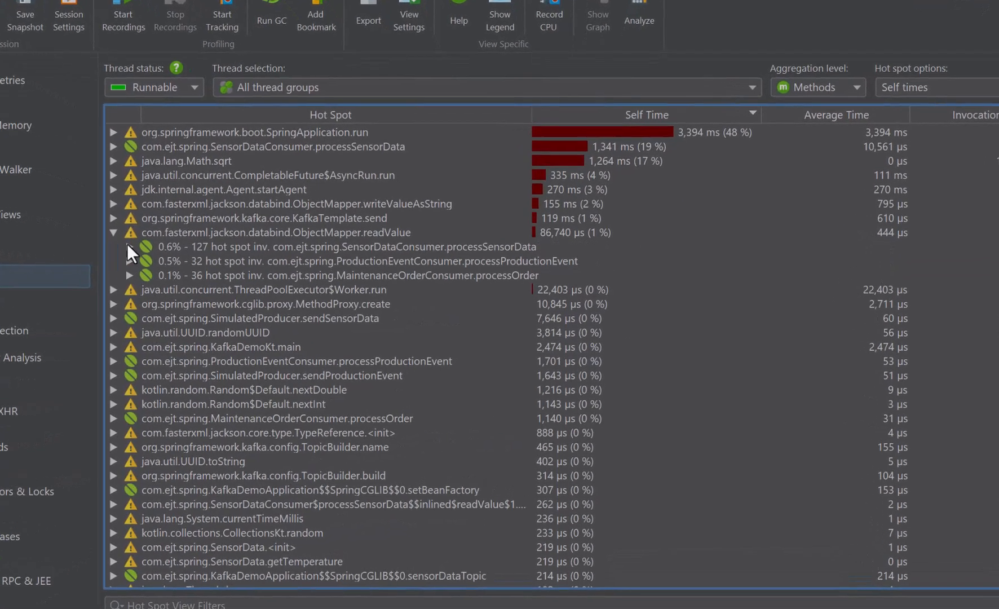
pyautogui.click(185, 260)
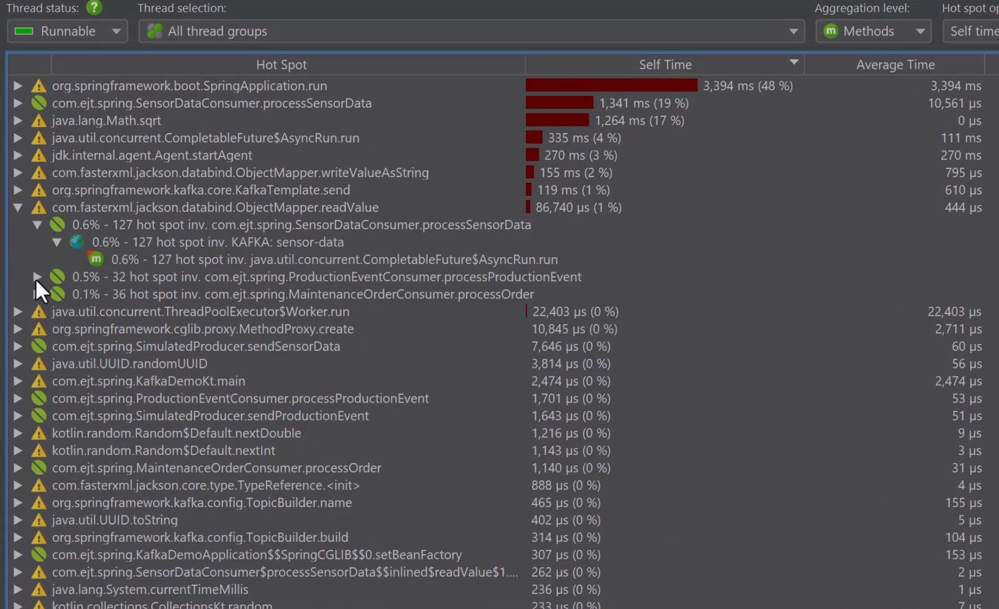
pyautogui.click(36, 277)
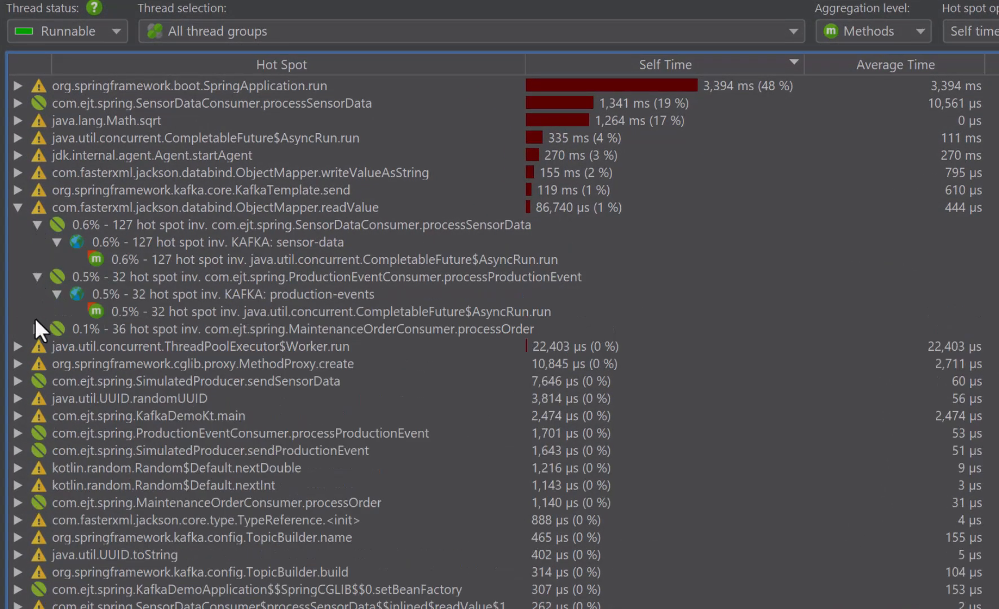
pyautogui.click(38, 330)
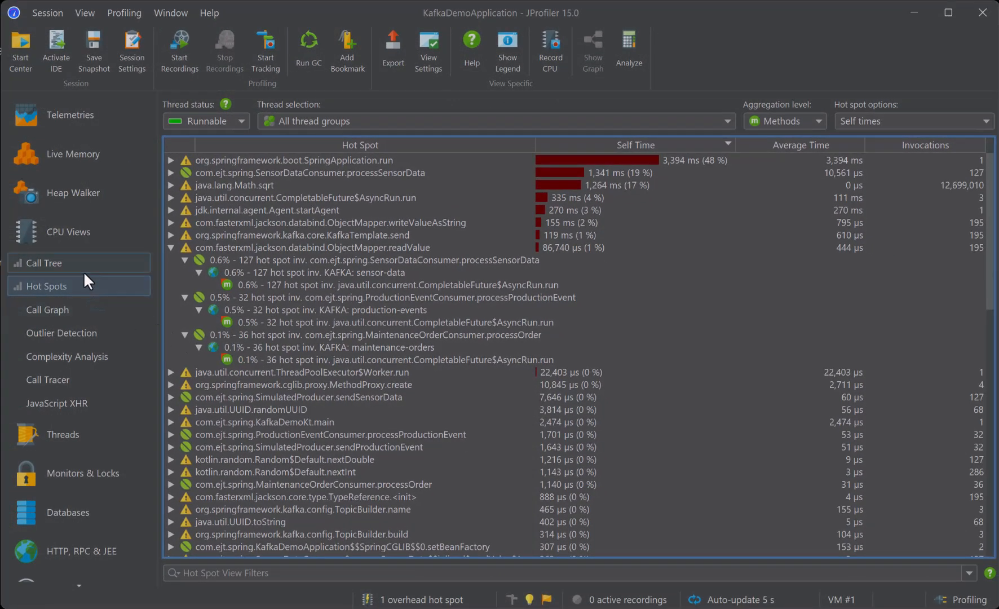
# - Show the Kafka events of KafkaTemplate.send in the probe call tree and select the sensor-data node
pyautogui.click(84, 270)
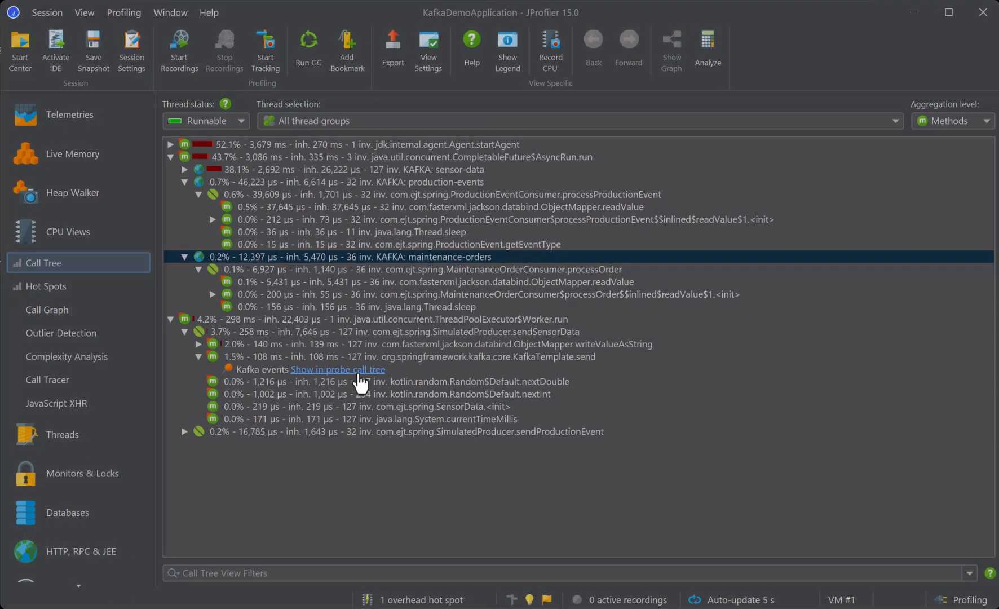
pyautogui.click(277, 380)
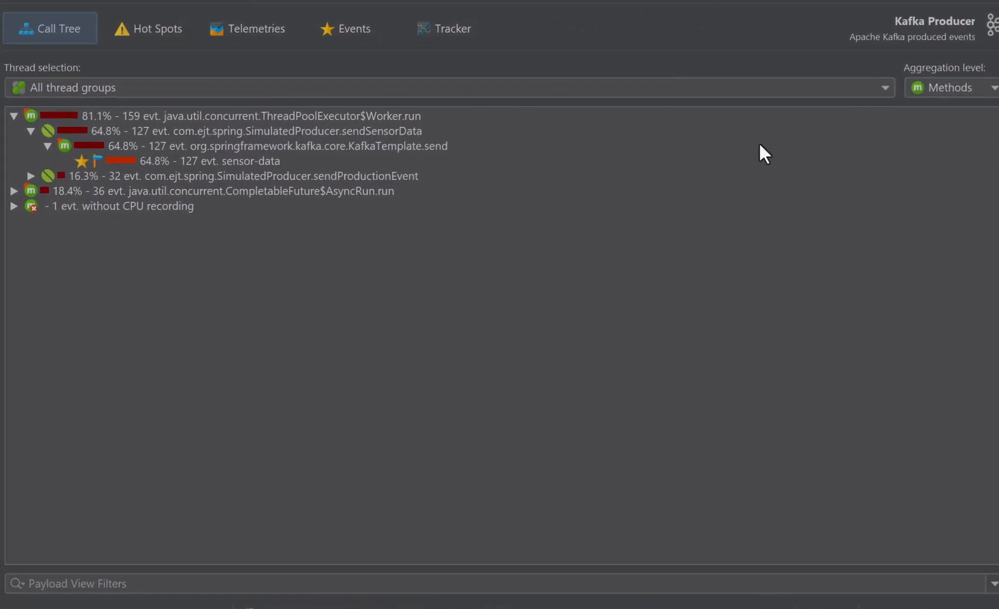
pyautogui.click(221, 163)
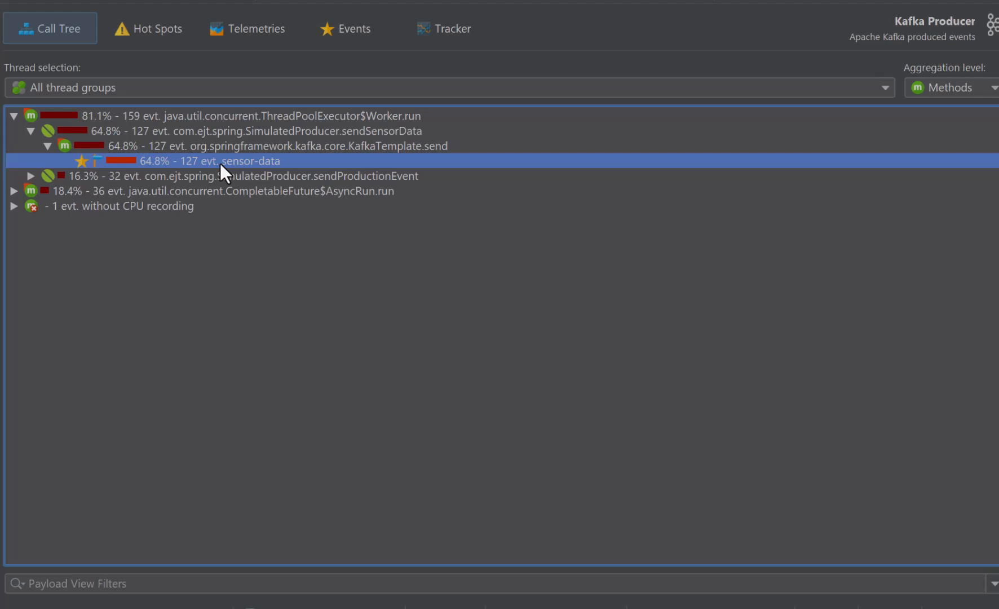
# - Examine the Kafka Producer probe's hot spots and expand the sensor-data topic's backtrace
pyautogui.click(170, 29)
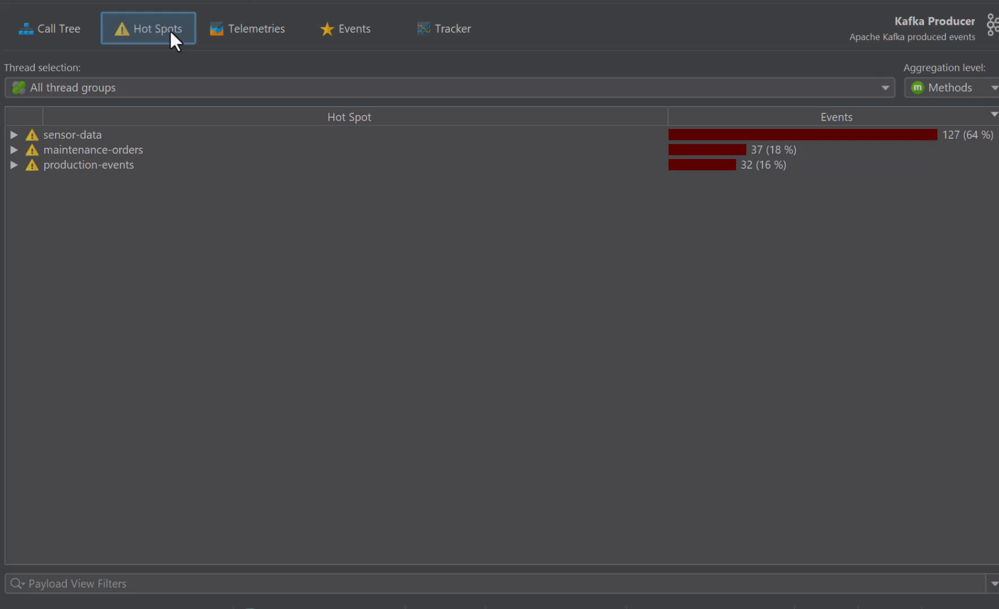
pyautogui.click(184, 32)
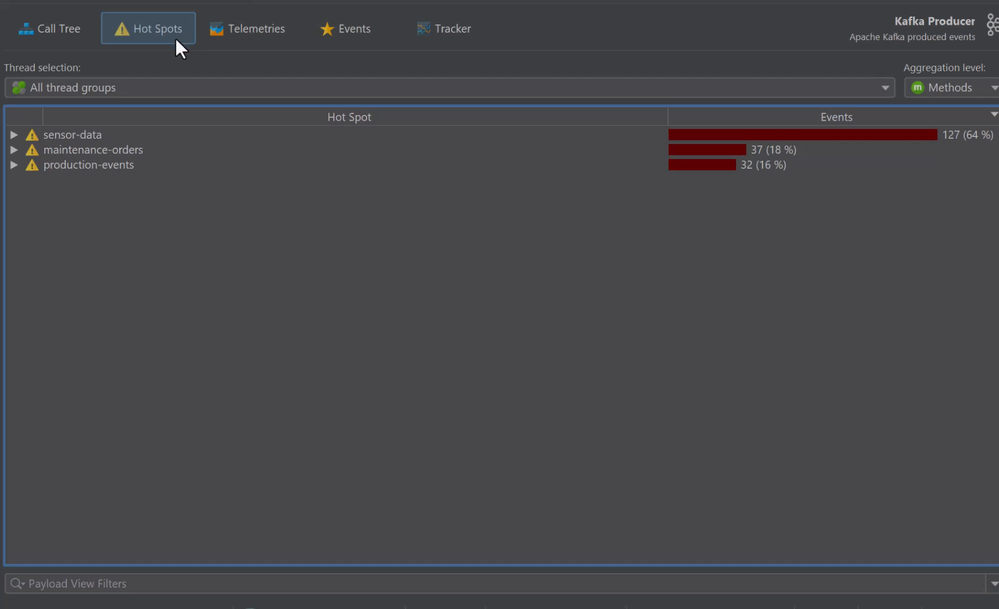
pyautogui.click(13, 135)
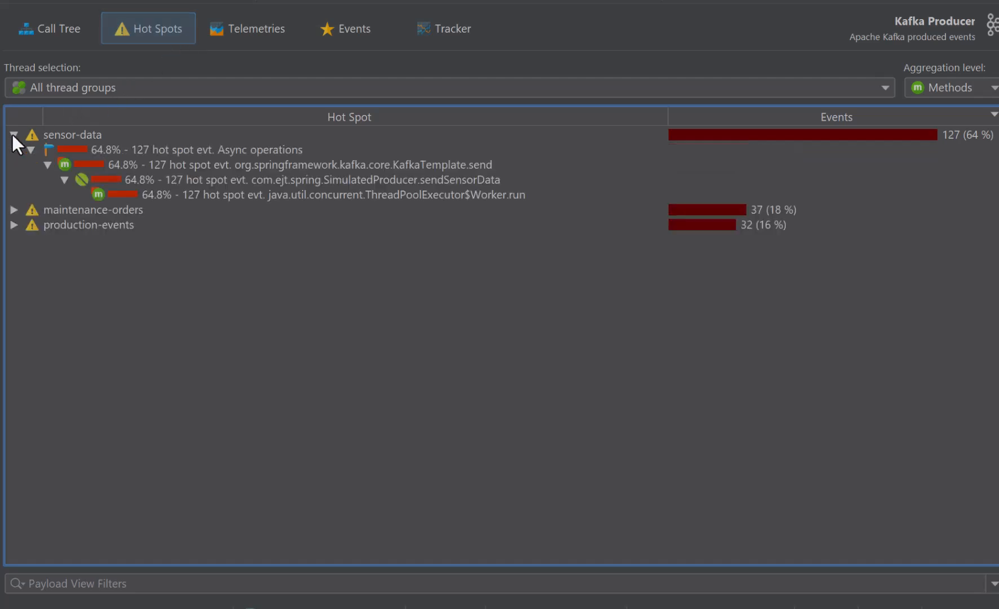
# - Expand the maintenance-orders topic's backtrace in the Kafka Producer hot spots
pyautogui.click(15, 208)
pyautogui.click(28, 228)
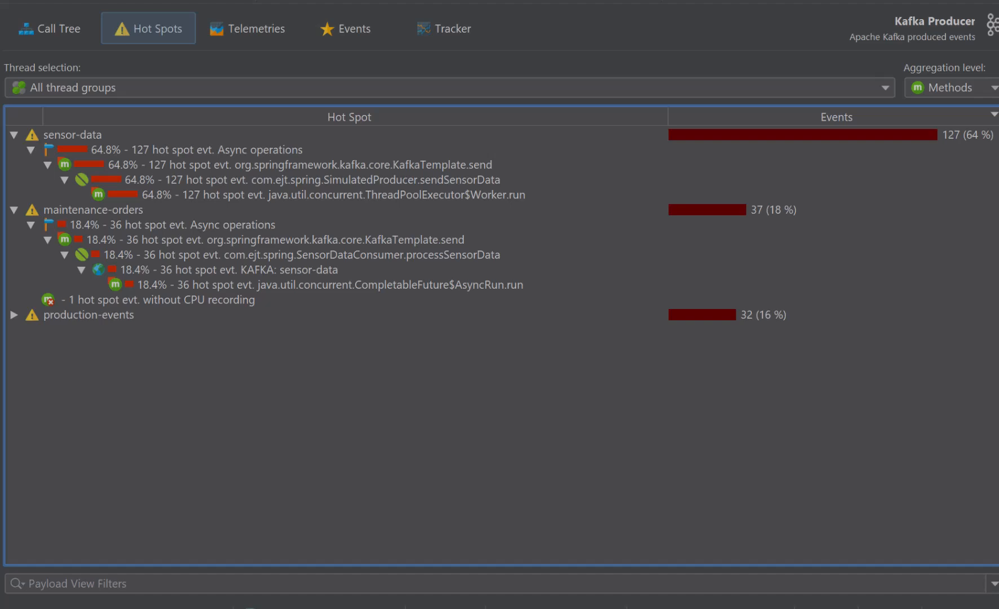
# - Show the produced Kafka events, check the available event types, and display the stack trace of the first maintenance-orders event
pyautogui.click(352, 31)
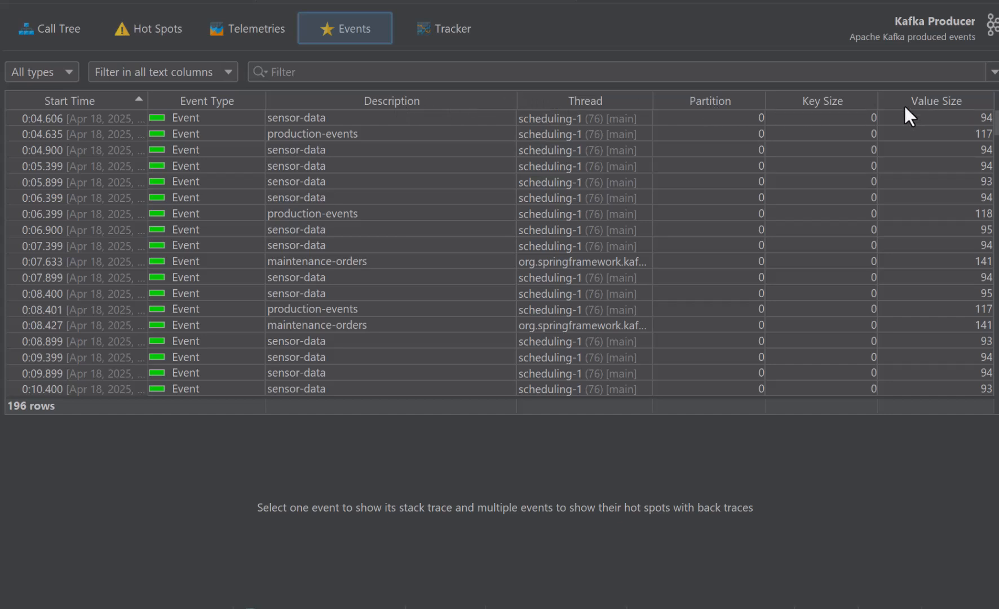
pyautogui.click(62, 70)
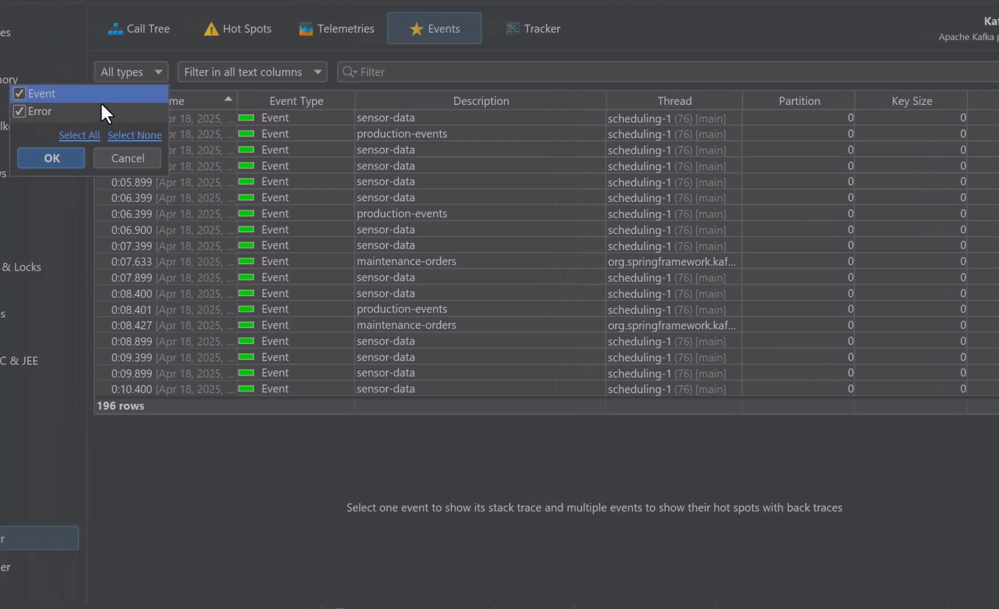
pyautogui.click(179, 53)
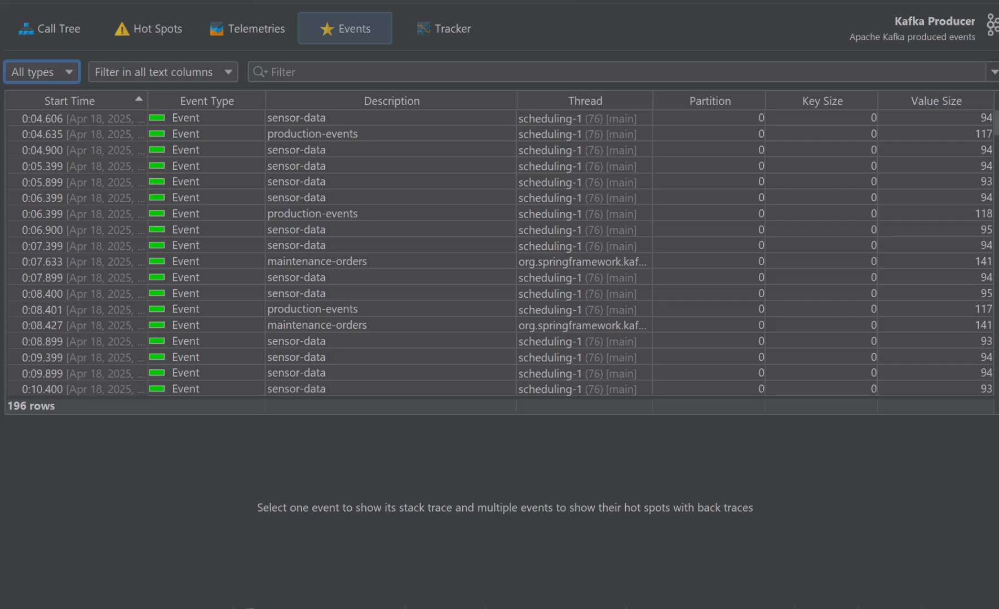
pyautogui.click(271, 264)
# - Filter the produced events to those with a Value Size between 100 and 200
pyautogui.click(203, 74)
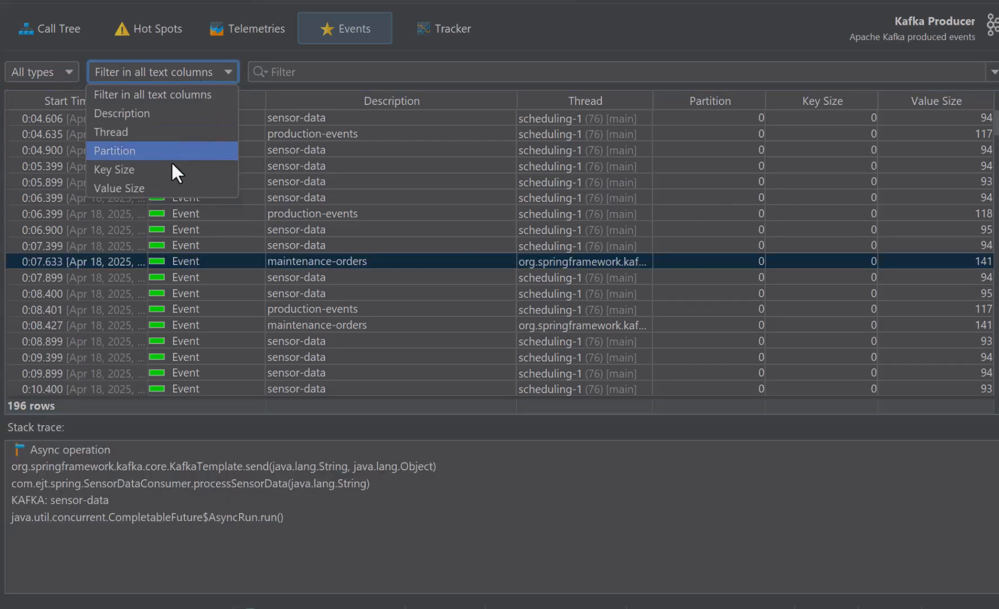
pyautogui.click(168, 188)
pyautogui.click(283, 68)
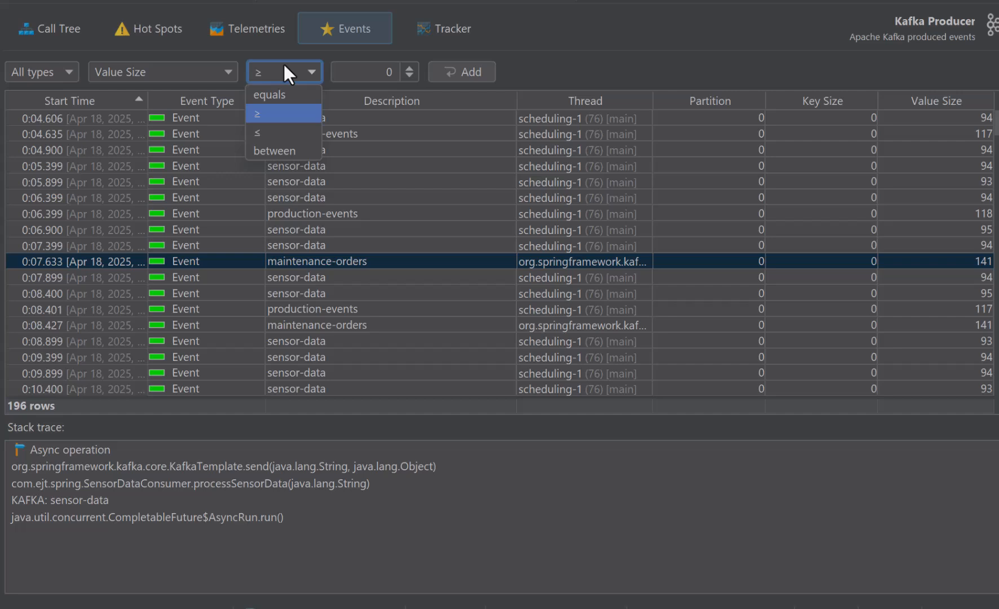
pyautogui.click(279, 142)
pyautogui.doubleClick(378, 72)
pyautogui.write('100')
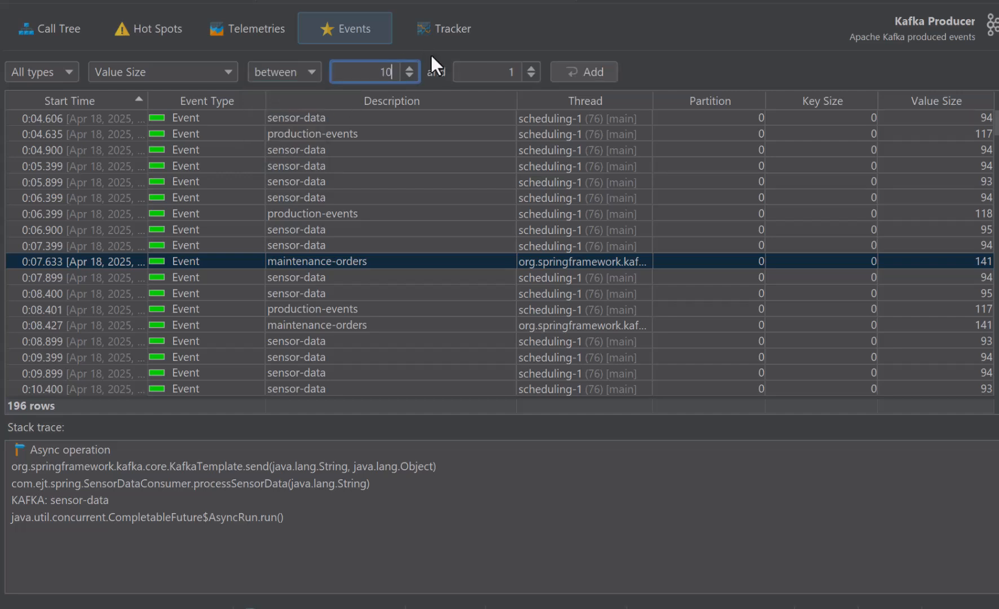
pyautogui.press('Tab')
pyautogui.write('200')
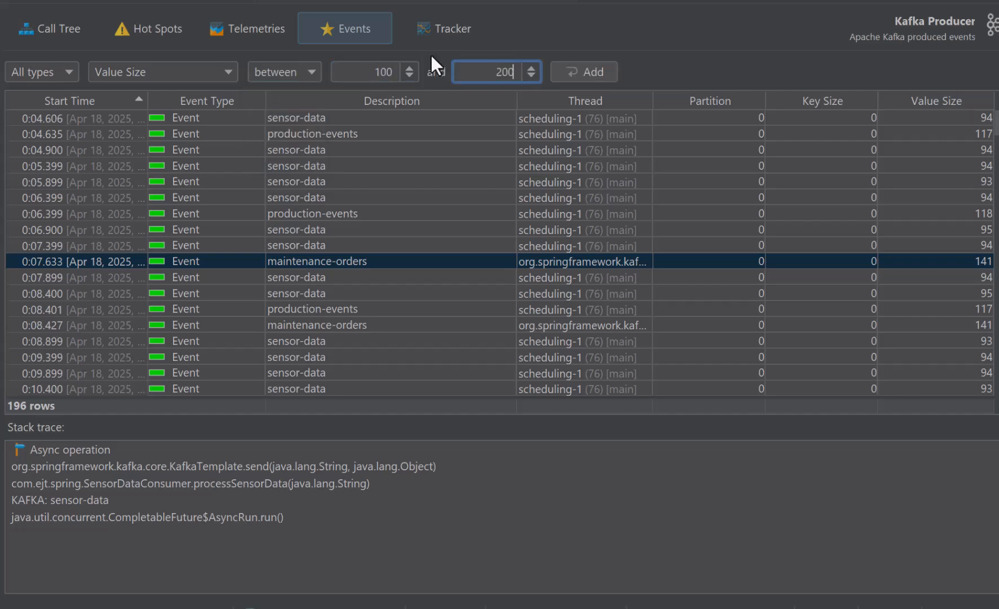
pyautogui.click(612, 66)
# - Add a filter from the selected event so that the description equals "maintenance-orders"
pyautogui.rightClick(398, 175)
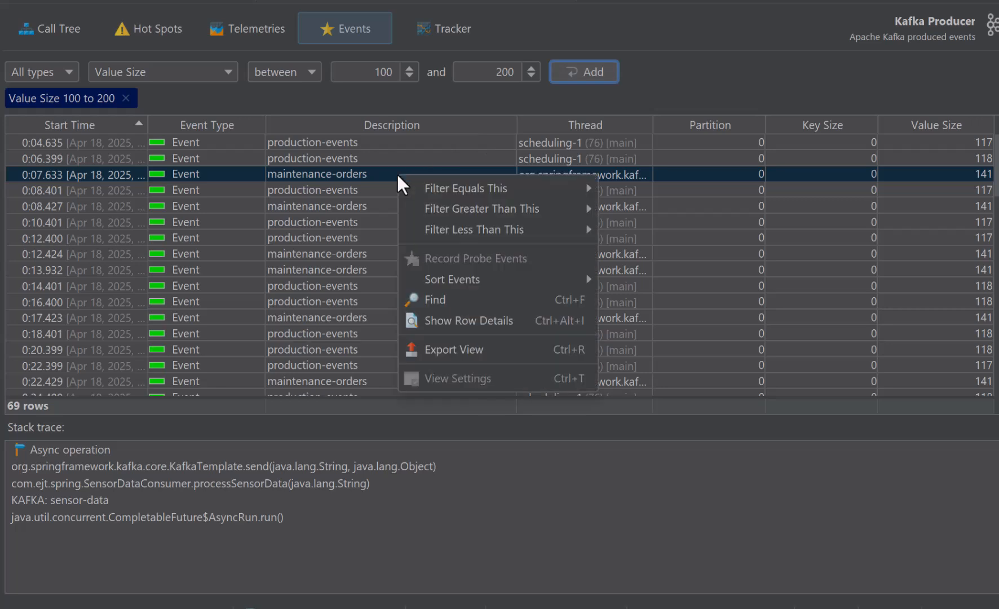
pyautogui.moveTo(535, 189)
pyautogui.click(622, 186)
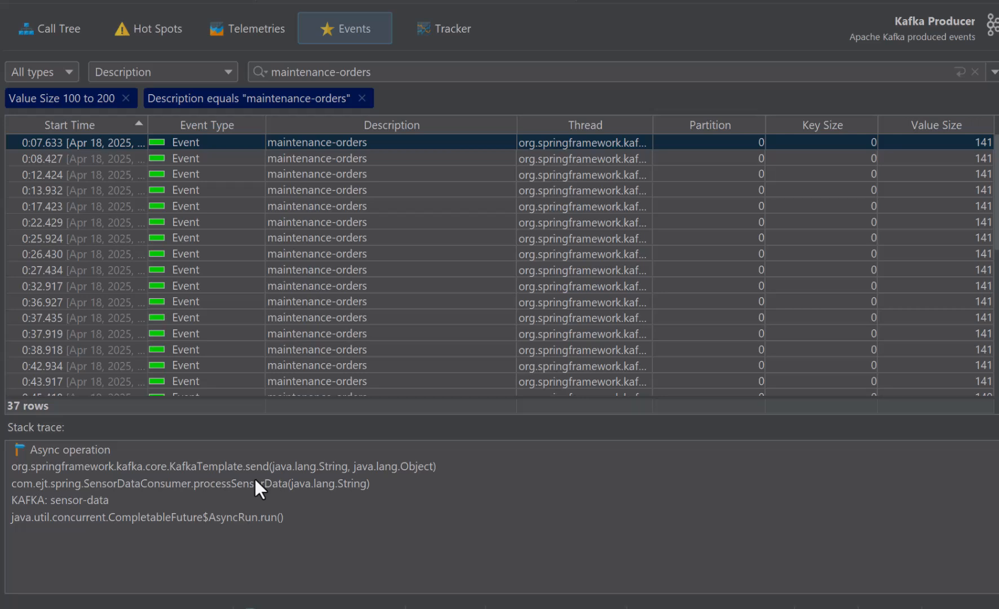
# - Remove both event filters and examine the CPU hot spots with backtraces for the first seven produced events, expanding KafkaTemplate.send
pyautogui.click(125, 98)
pyautogui.click(223, 97)
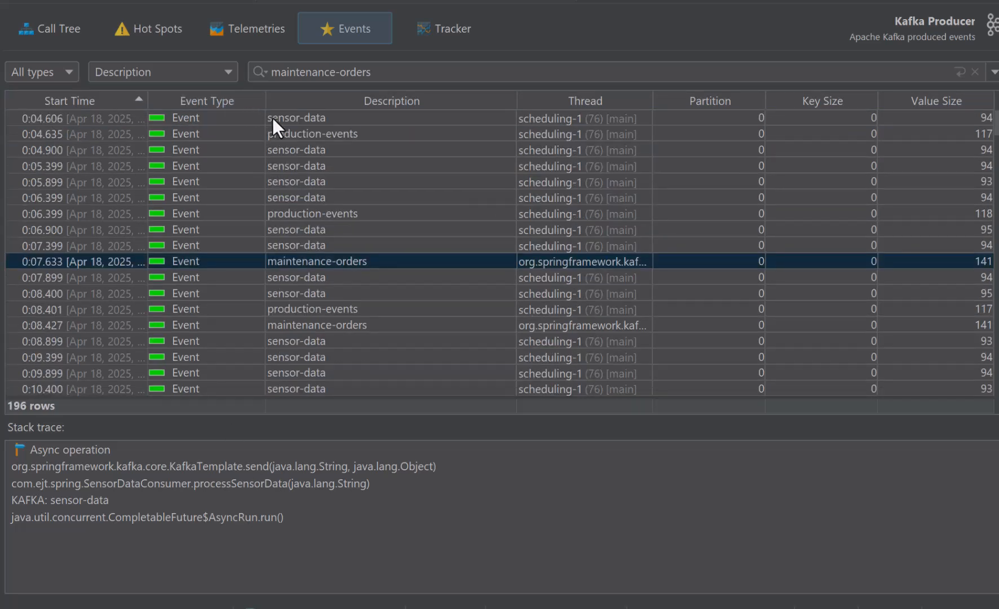
pyautogui.moveTo(272, 117); pyautogui.dragTo(280, 220)
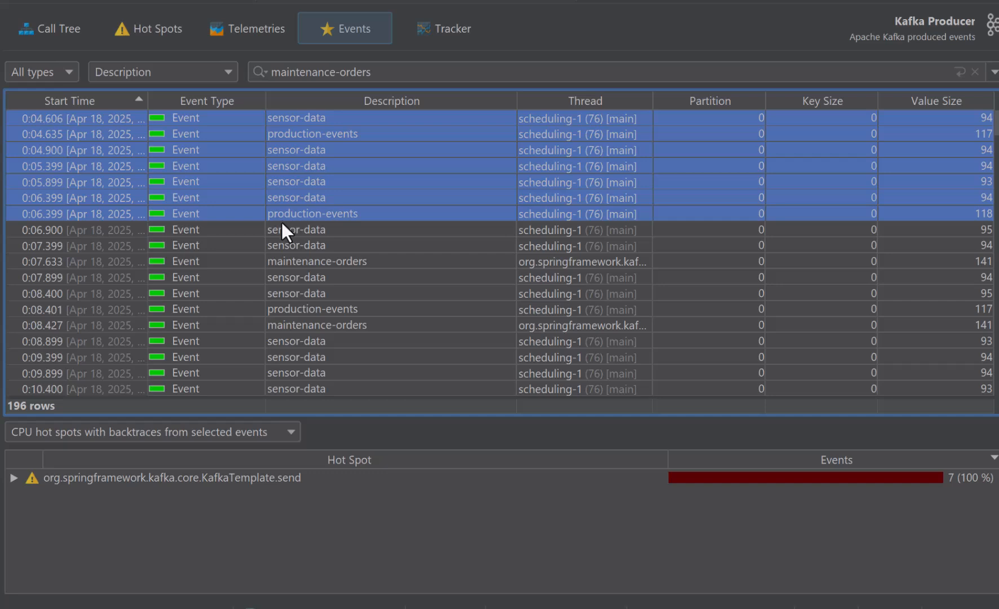
pyautogui.click(37, 426)
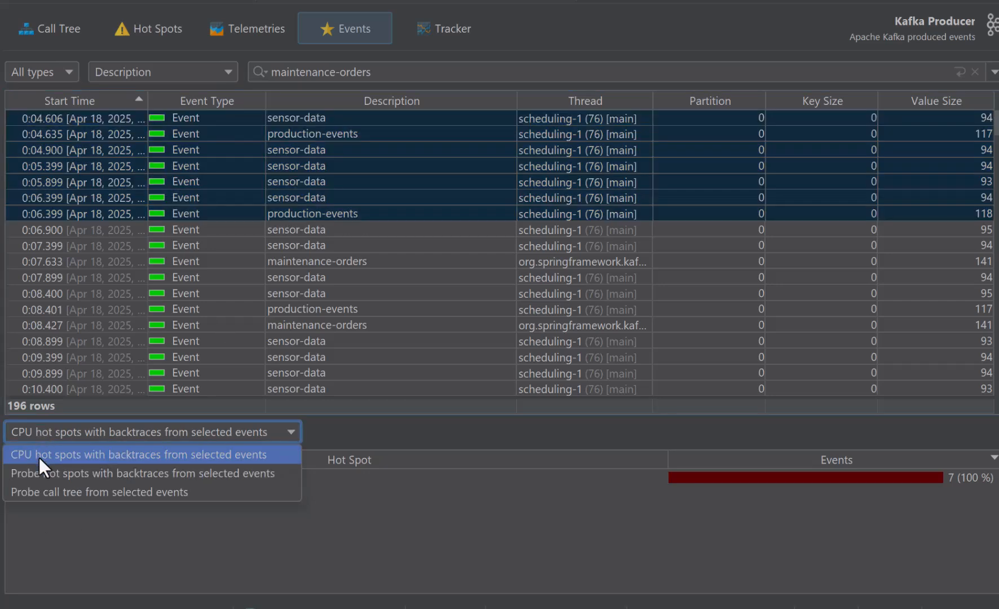
pyautogui.press('Escape')
pyautogui.click(13, 479)
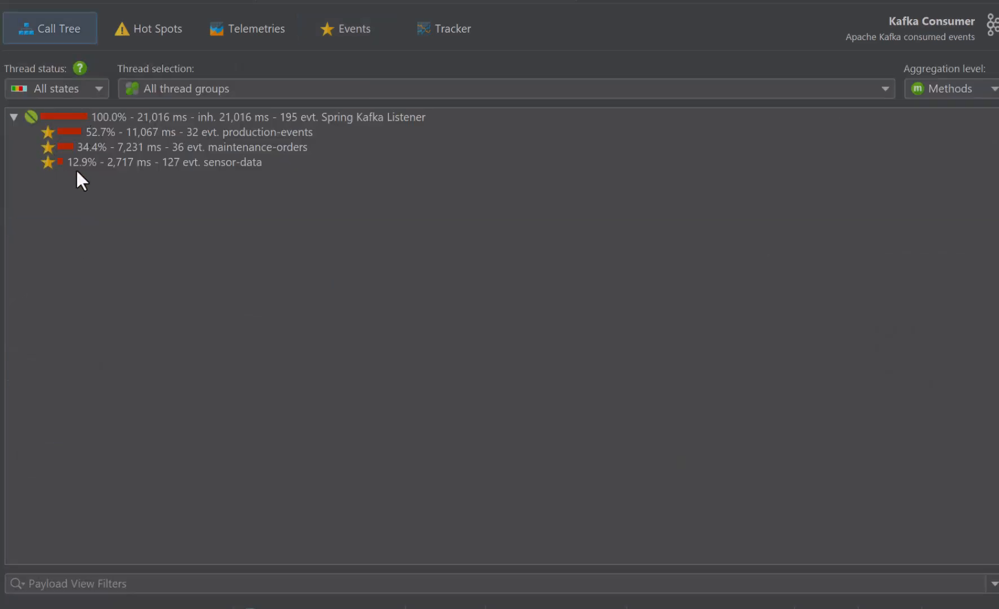
# - Examine the Kafka Consumer probe through its Spring Kafka Listener call tree node, hot spots and telemetries overview
pyautogui.click(108, 116)
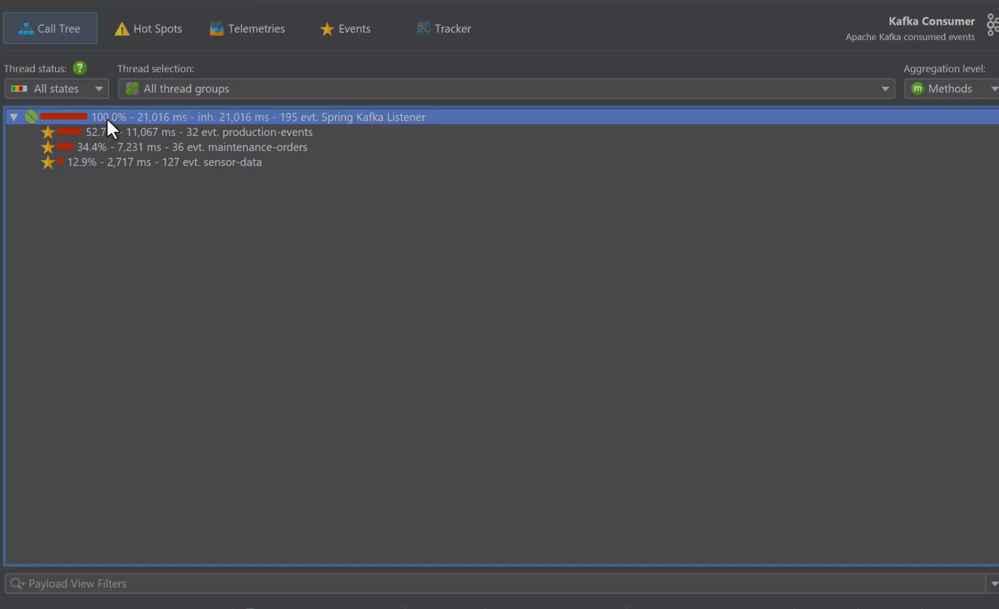
pyautogui.click(158, 31)
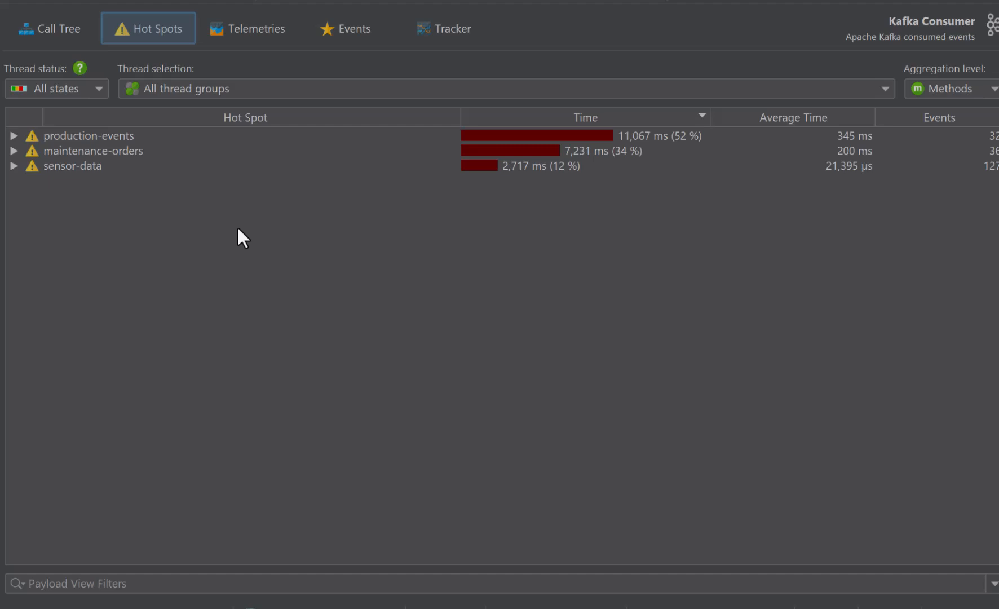
pyautogui.click(261, 35)
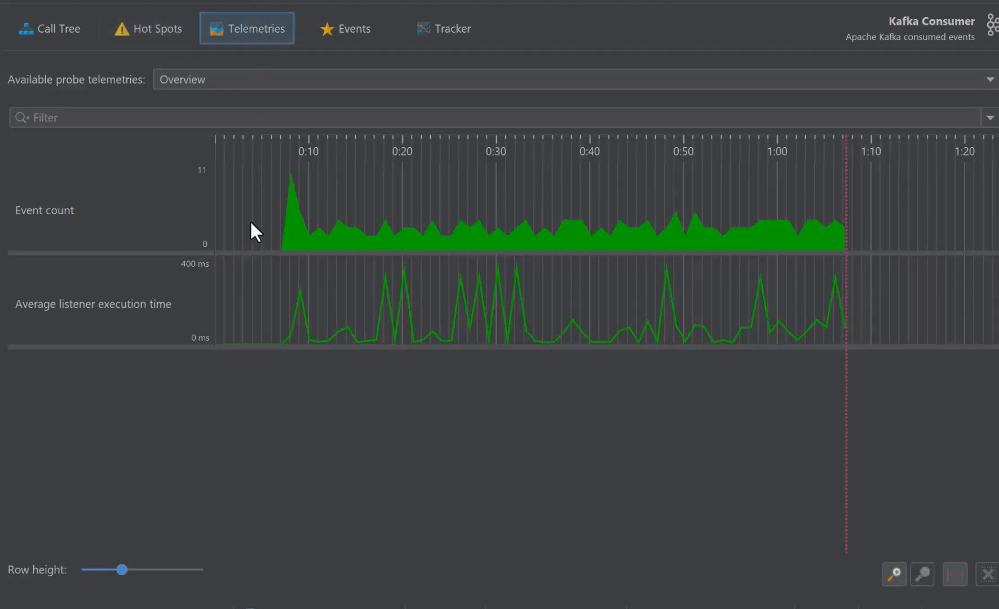
# - Show the consumed events' duration histogram and filter the events to durations of about 971 to 1,044 ms
pyautogui.click(339, 31)
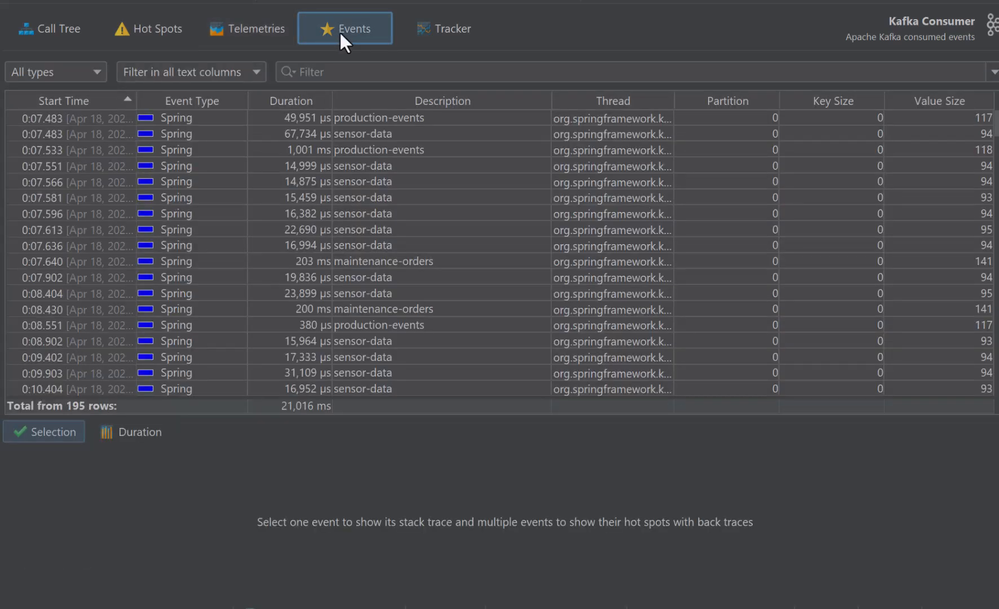
pyautogui.click(148, 432)
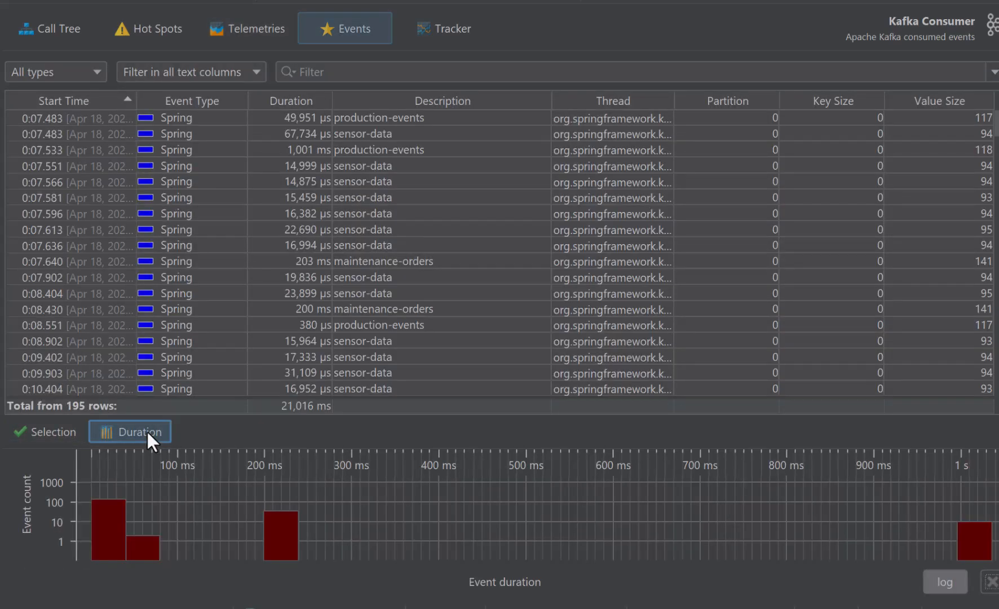
pyautogui.moveTo(936, 545); pyautogui.dragTo(998, 545)
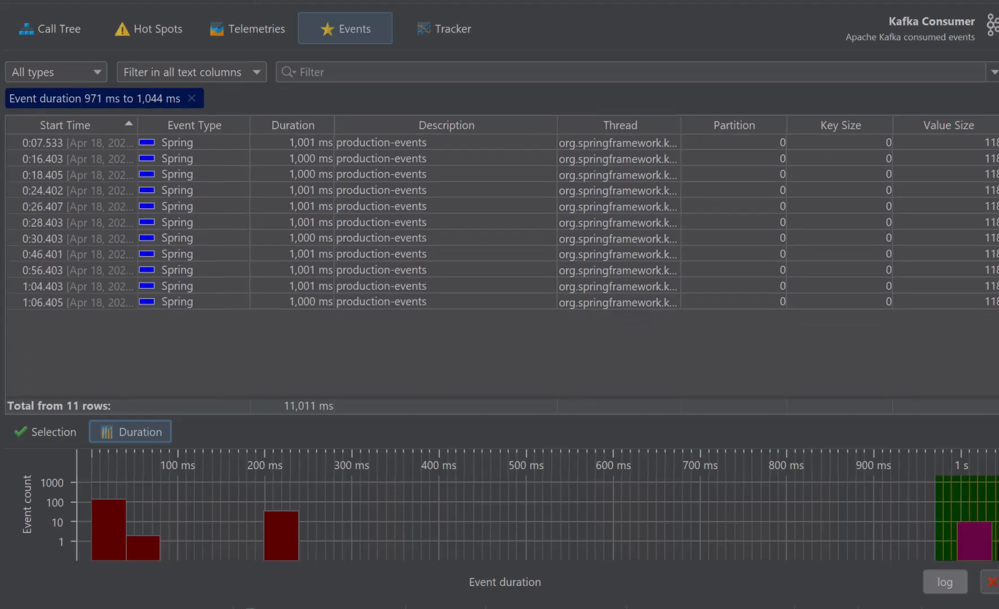